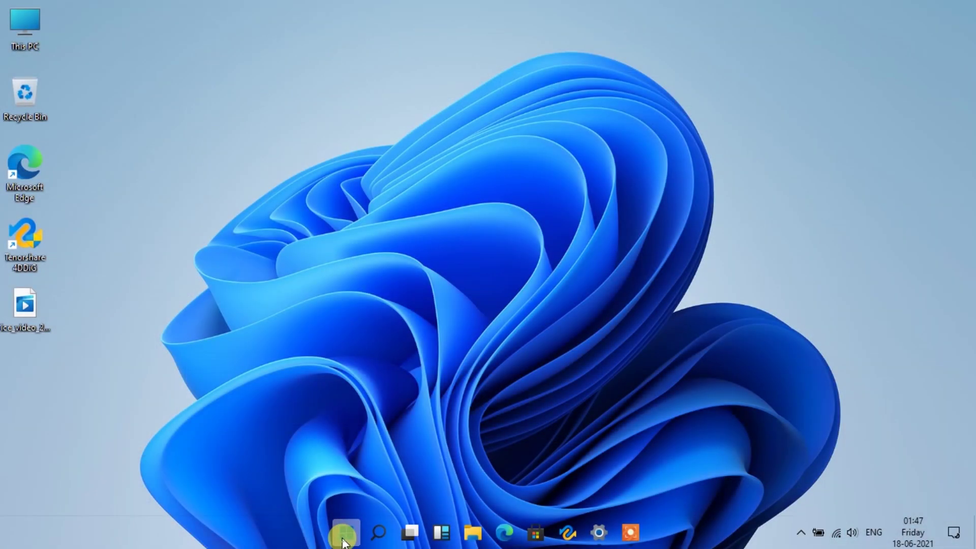
Tour the Windows 11 Start menu, search panel and Task View.
click(345, 531)
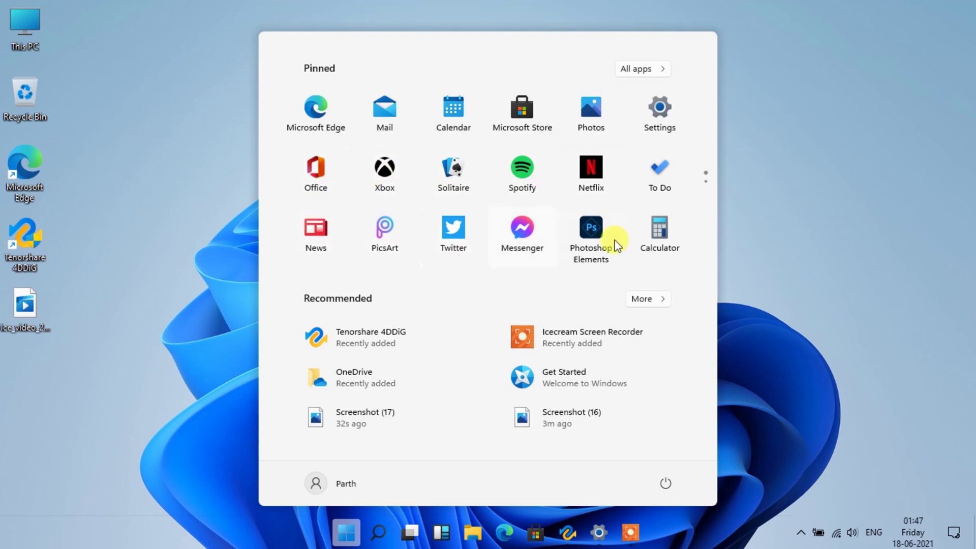
click(378, 531)
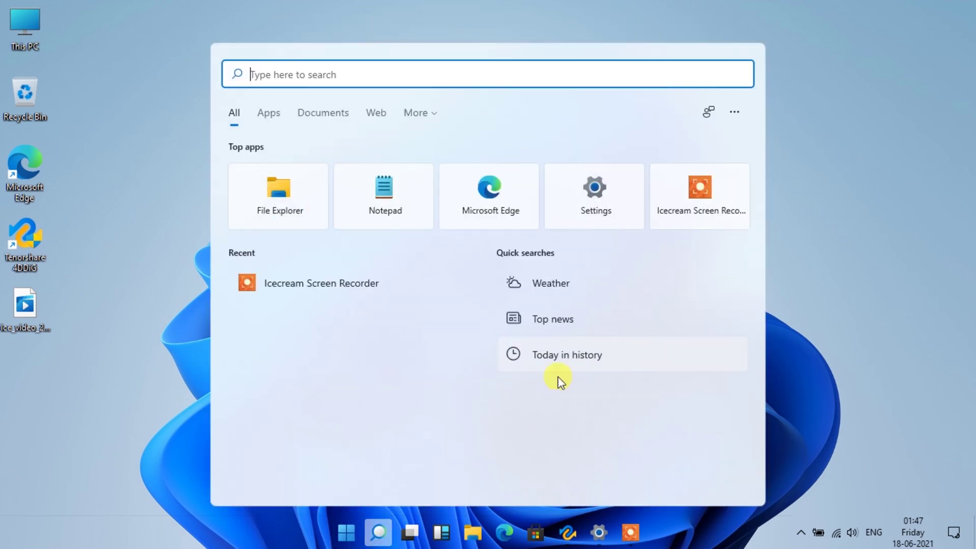
click(411, 531)
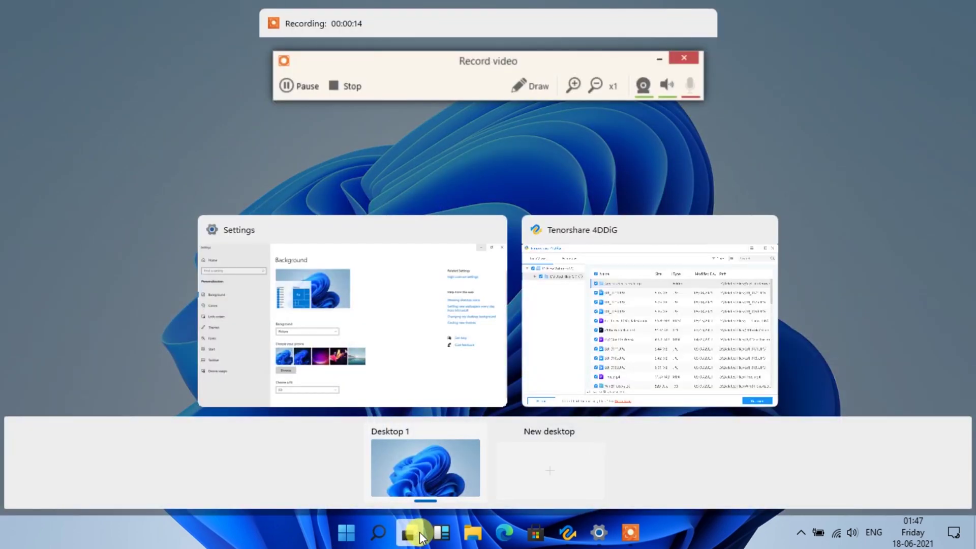
Open File Explorer on This PC and select all six user folders.
click(421, 537)
click(473, 532)
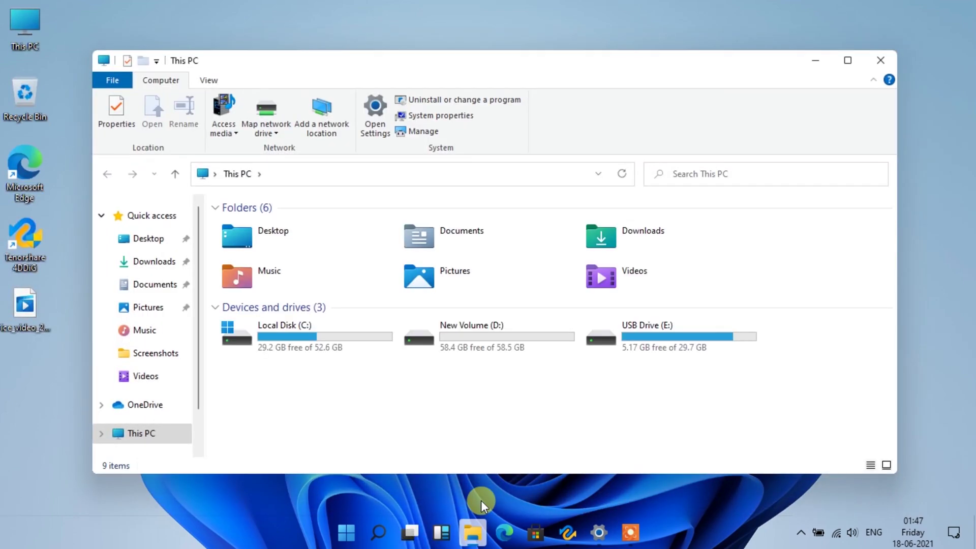
drag(788, 279, 314, 226)
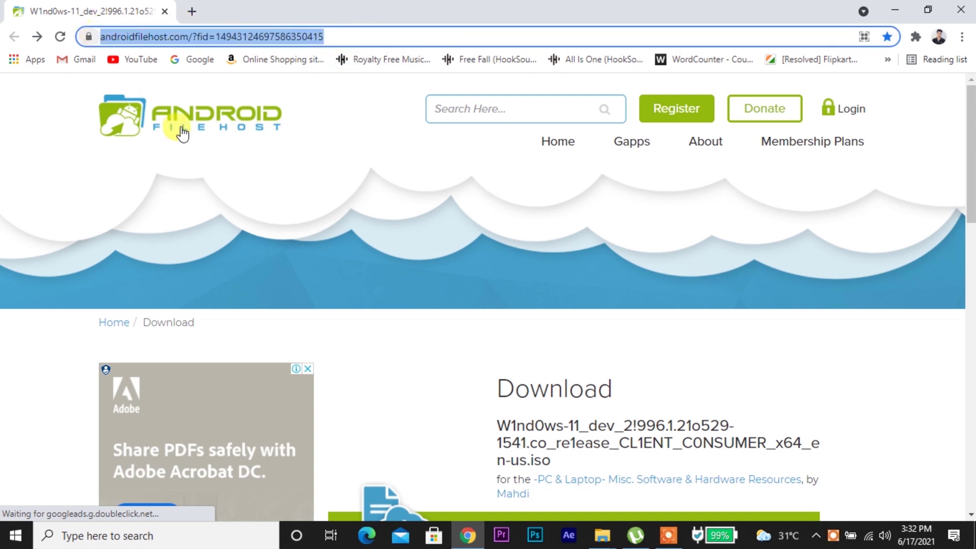
Start the Windows 11 dev ISO download from AndroidFileHost's Primary download mirror.
click(369, 380)
scroll(371, 385, down, 3)
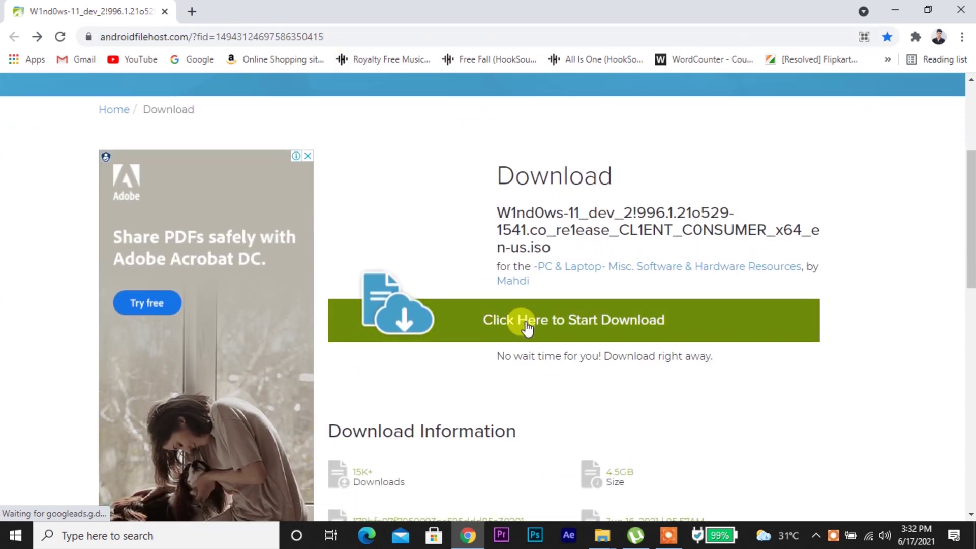
click(519, 320)
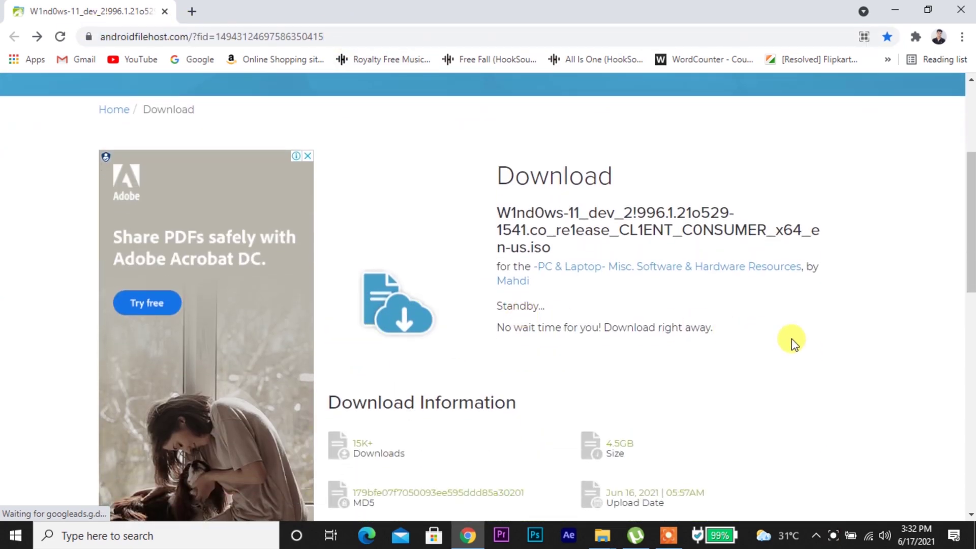
scroll(793, 344, down, 1)
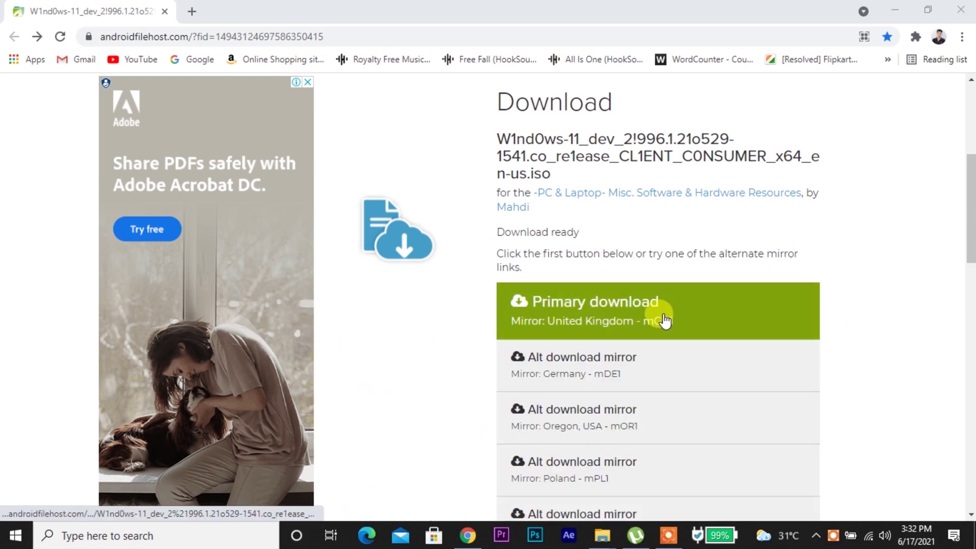
click(663, 313)
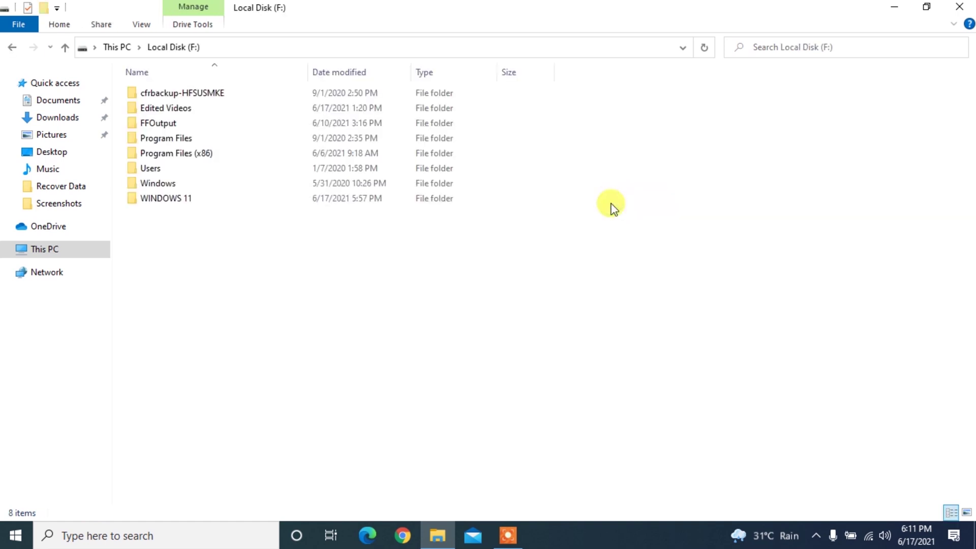
Open F:\WINDOWS 11, launch rufus-3.11 and load the Windows 11 ISO as its image.
double_click(362, 198)
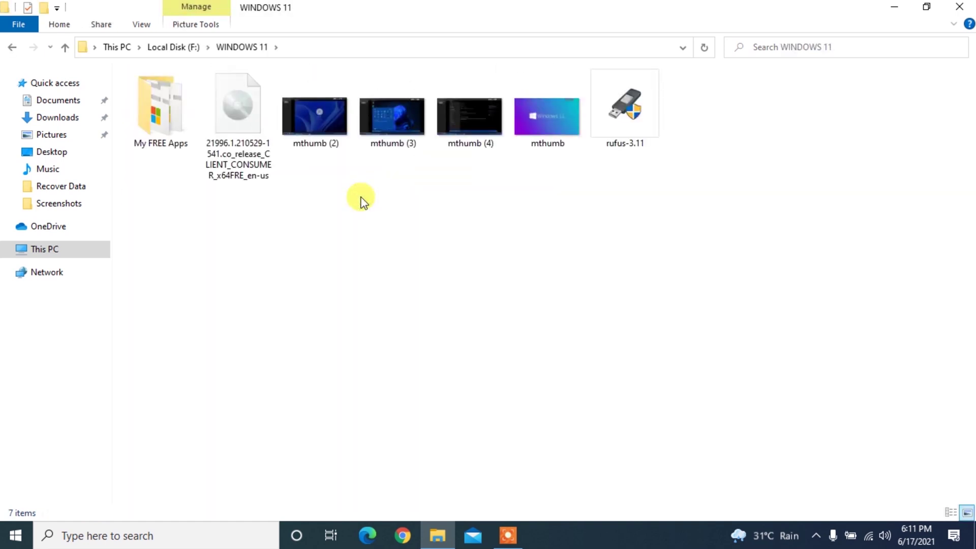
click(222, 141)
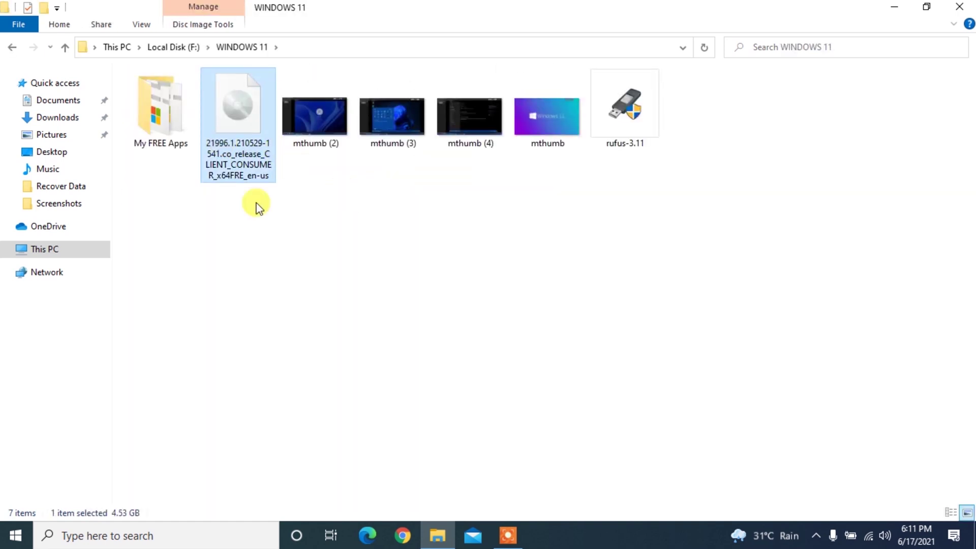
double_click(629, 129)
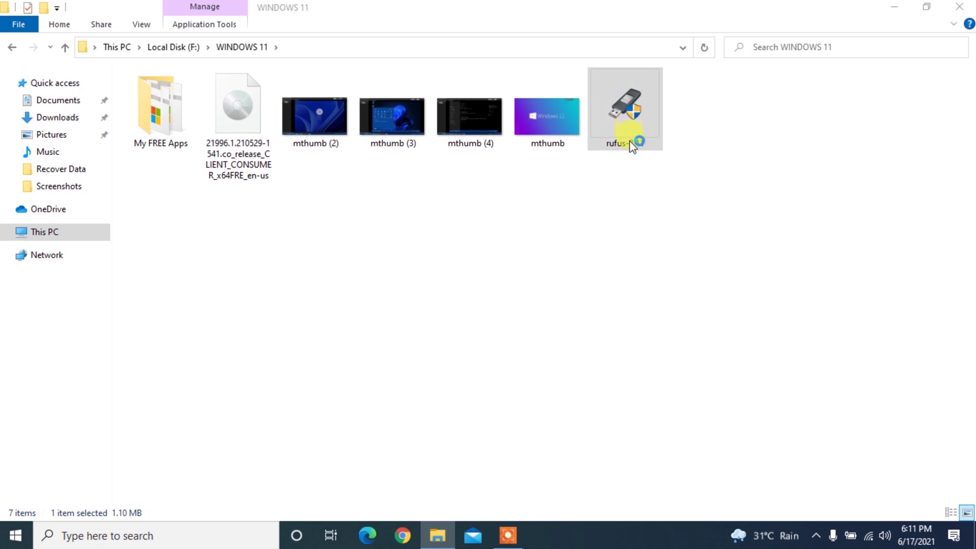
click(594, 164)
click(606, 199)
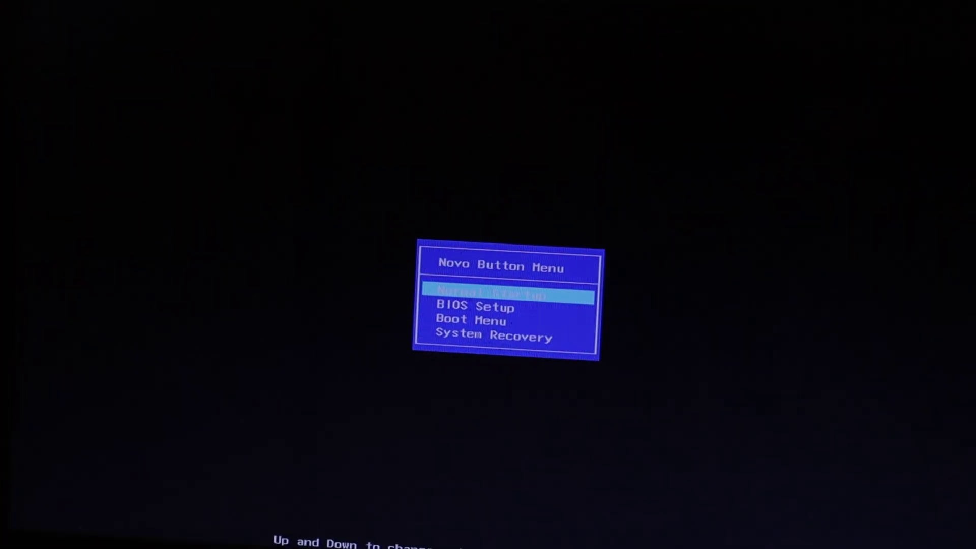
Boot the USB from the Novo menu and select Windows 11 Pro as the edition.
key(Down)
key(Down)
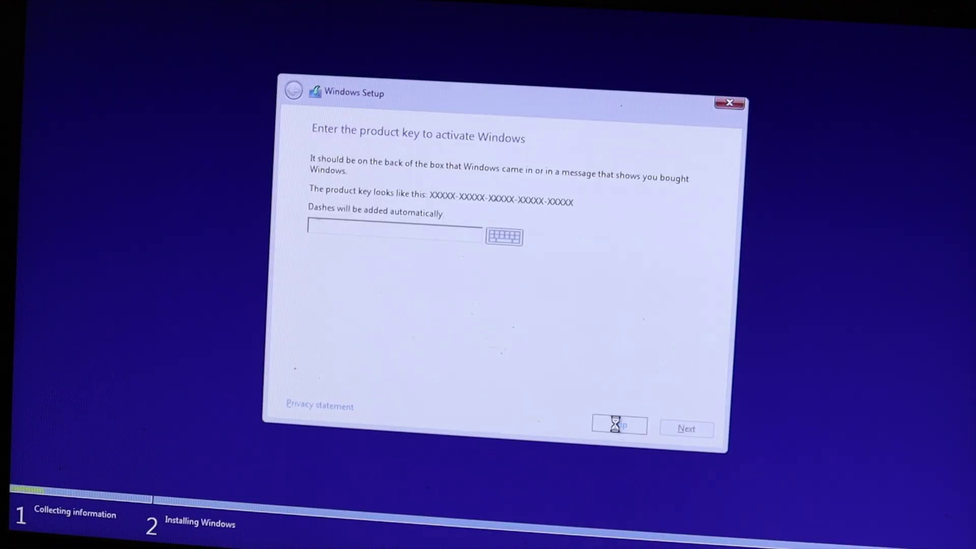
key(Down)
key(Down)
key(Down)
key(Down)
key(Down)
key(Down)
key(Down)
key(Down)
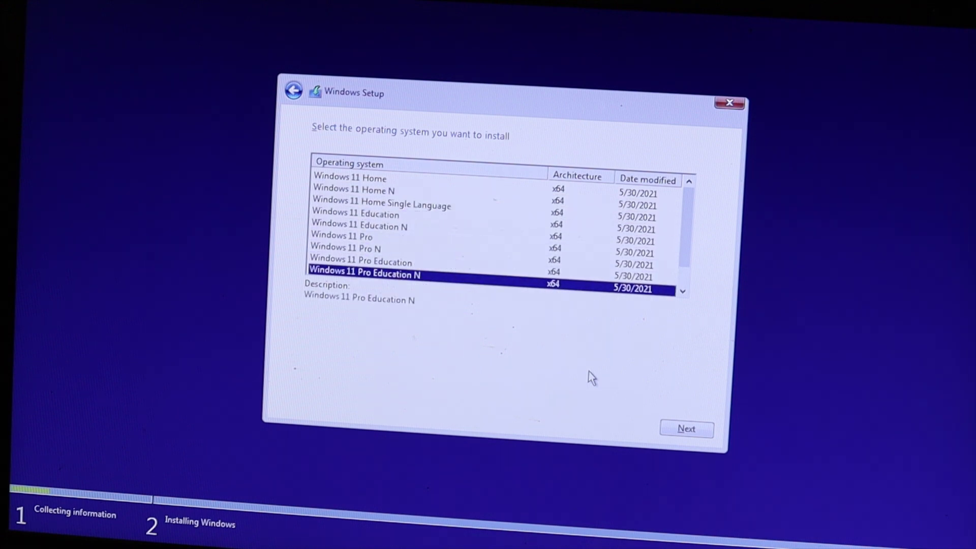
key(Down)
key(Down)
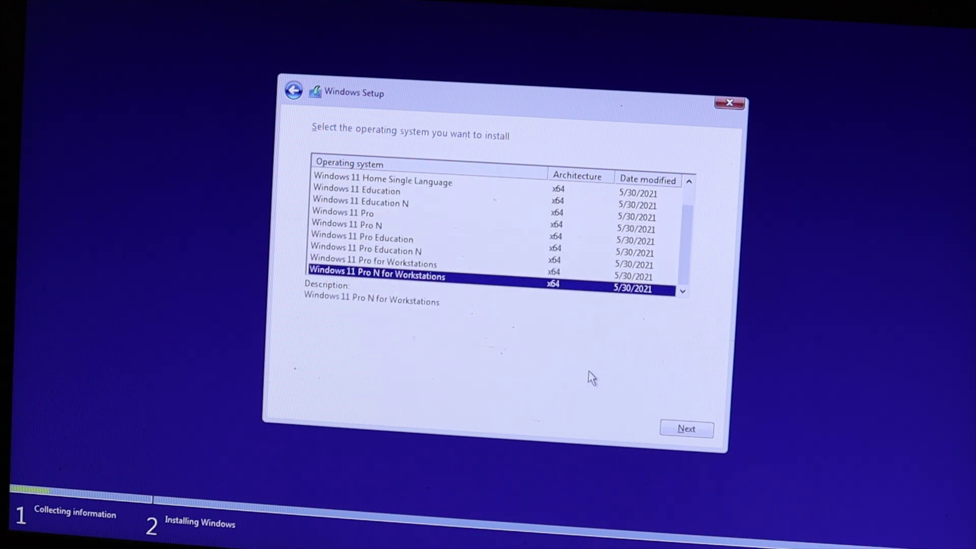
key(Up)
key(Up)
key(Up)
key(Up)
key(Up)
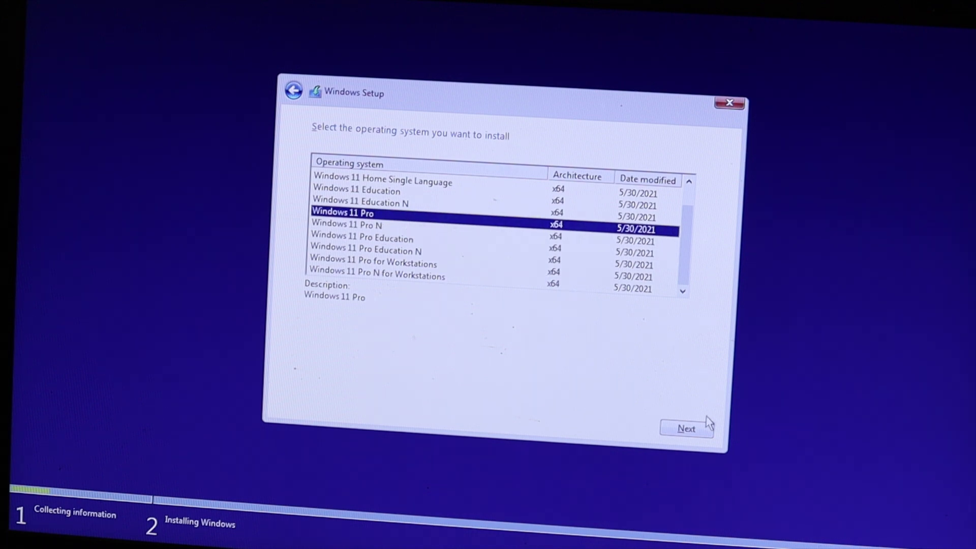
click(690, 431)
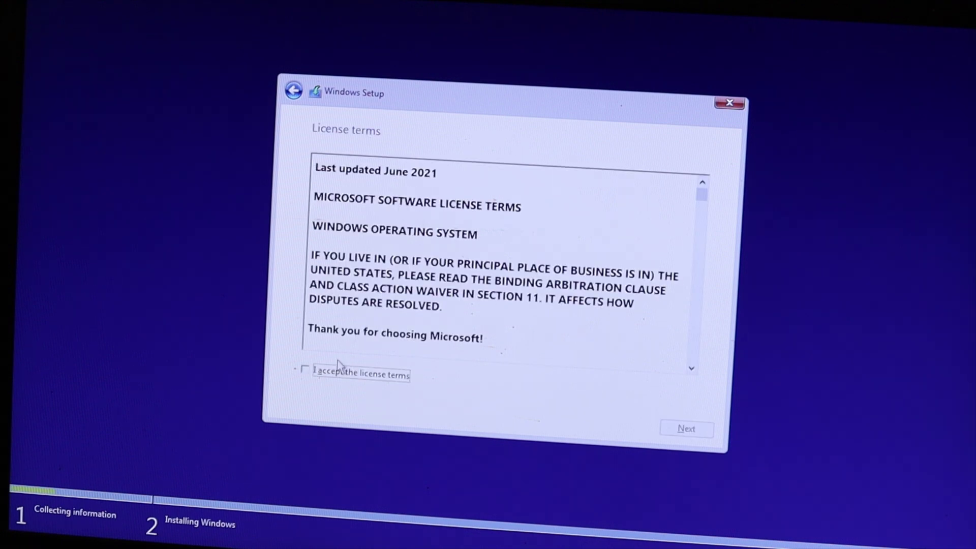
Accept the license, choose Custom install onto Drive 0 Partition 4, and confirm the warning.
click(686, 429)
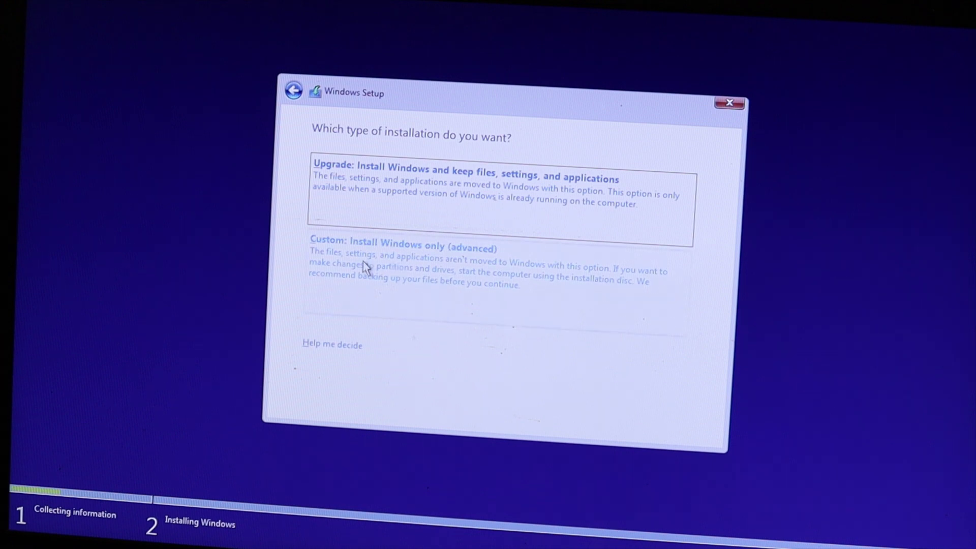
click(488, 283)
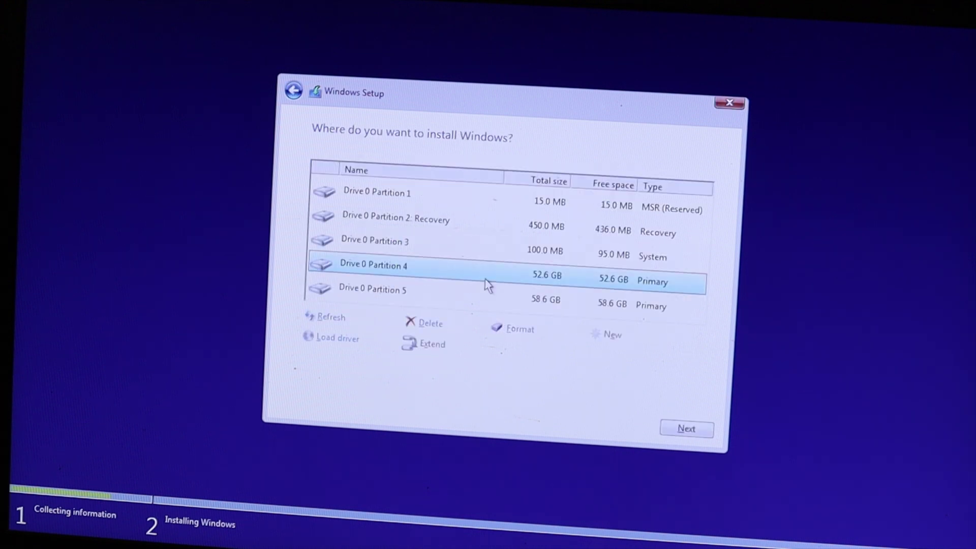
click(560, 221)
click(555, 248)
click(496, 279)
click(681, 432)
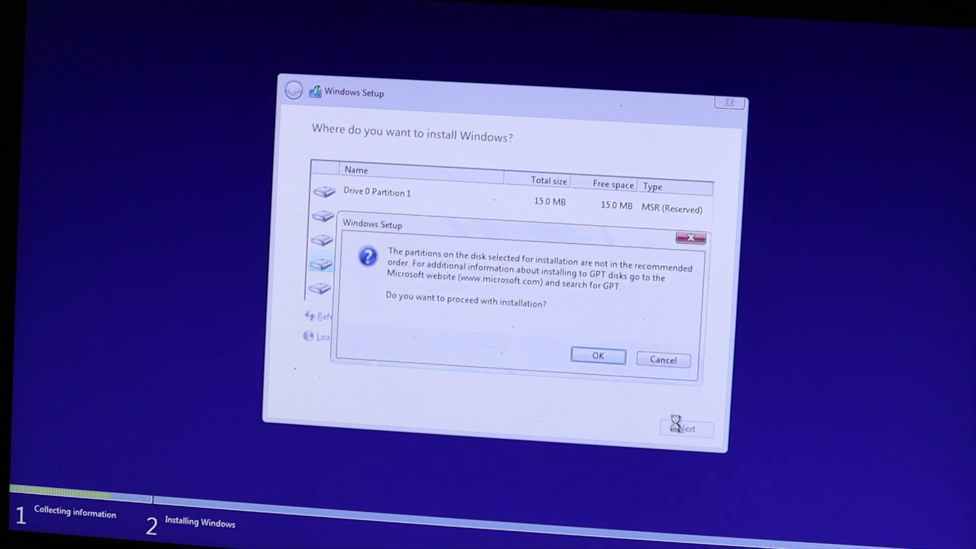
click(601, 355)
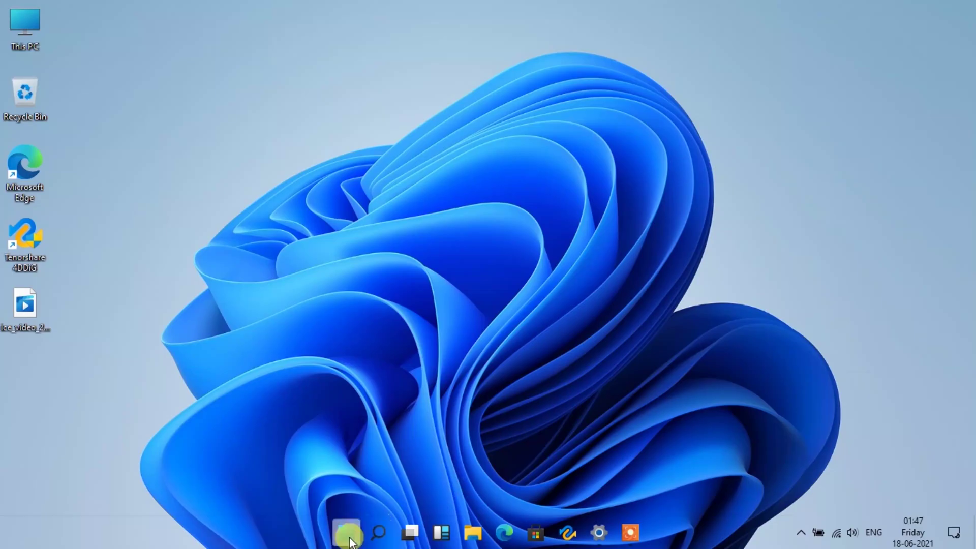
Switch the Windows colour mode to Dark and close the This PC window.
click(342, 519)
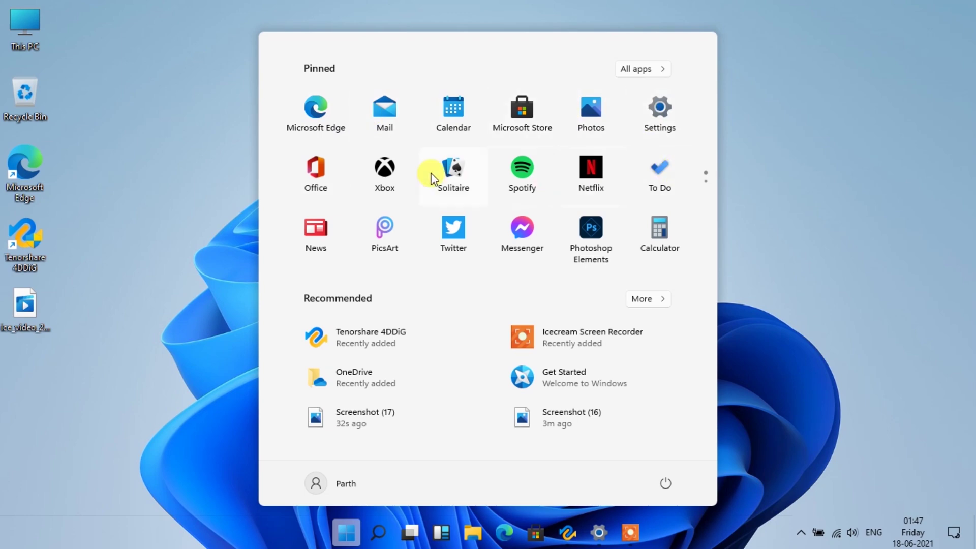
click(378, 532)
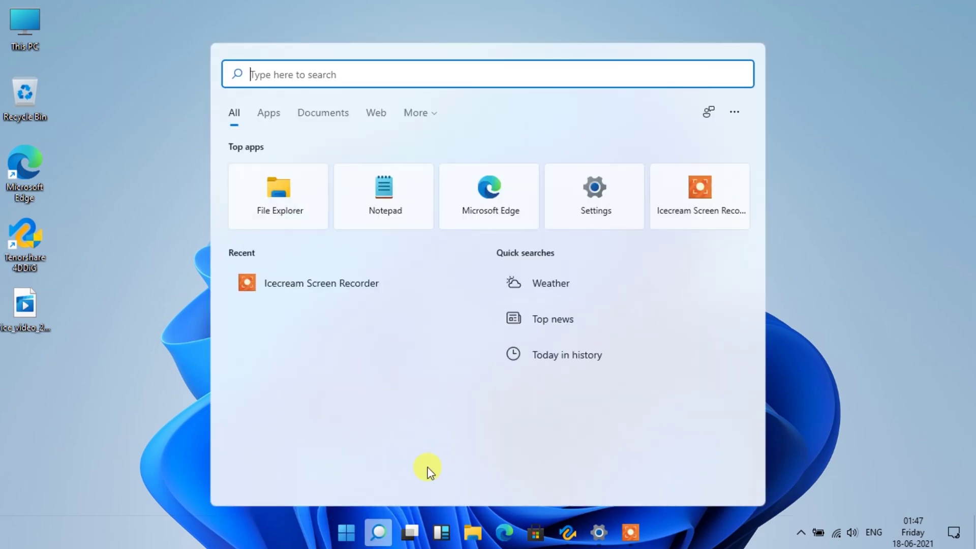
click(106, 172)
drag(106, 172, 17, 27)
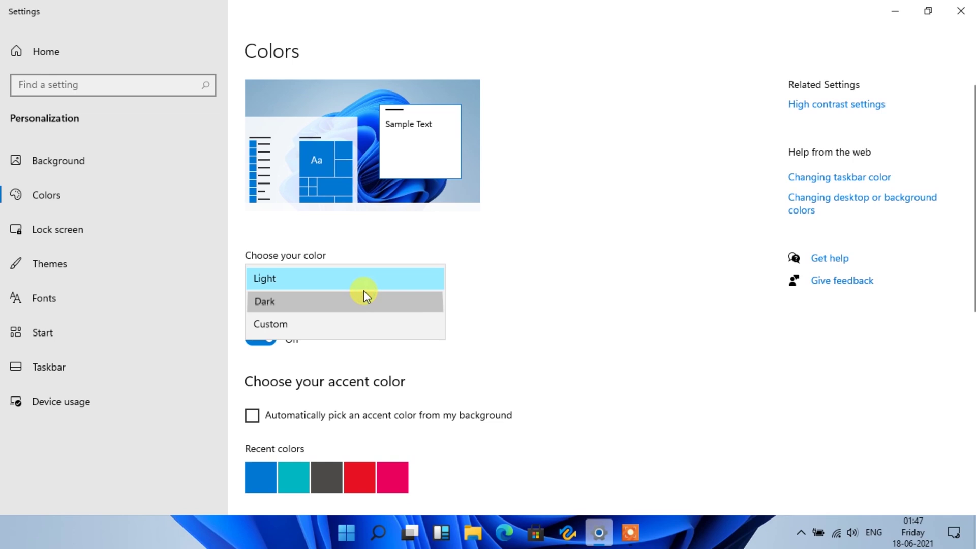
click(364, 298)
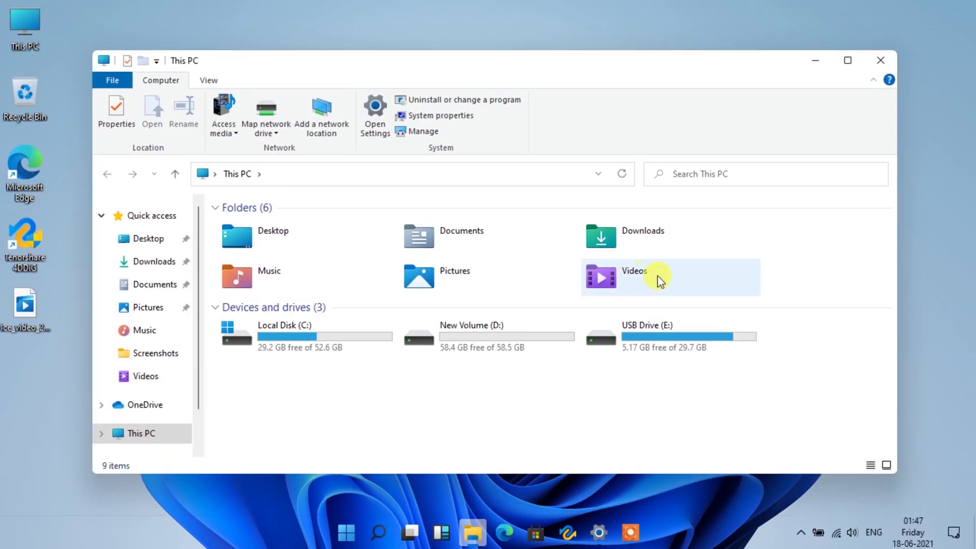
drag(787, 280, 338, 229)
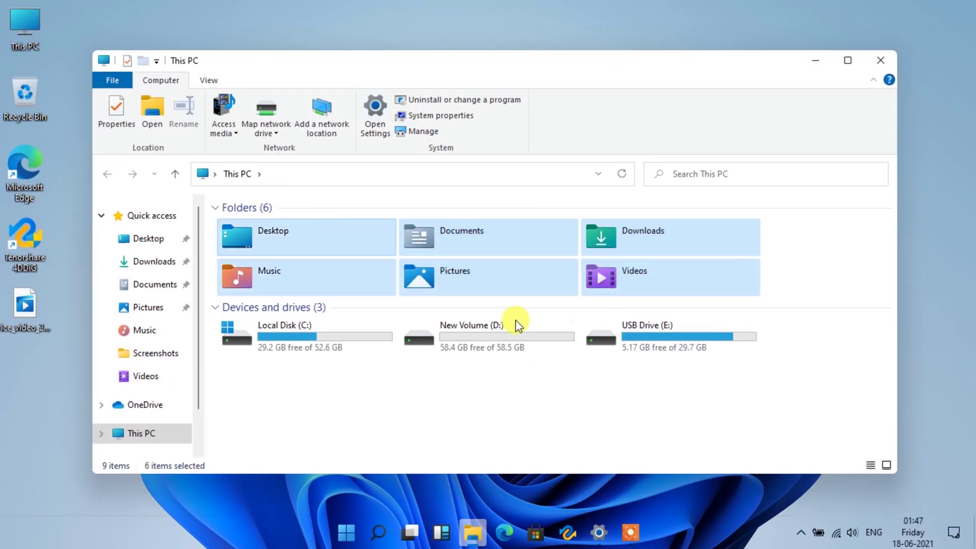
click(881, 61)
right_click(342, 532)
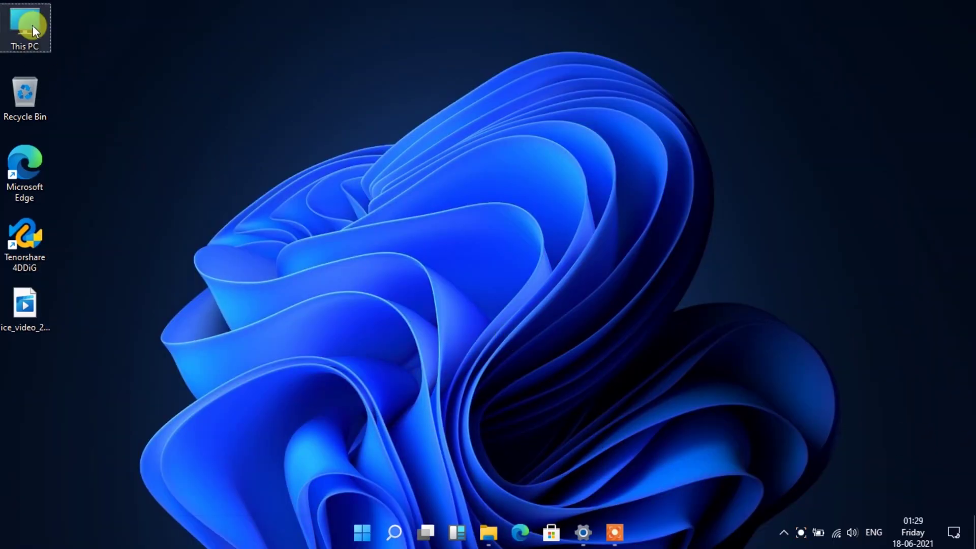
double_click(33, 26)
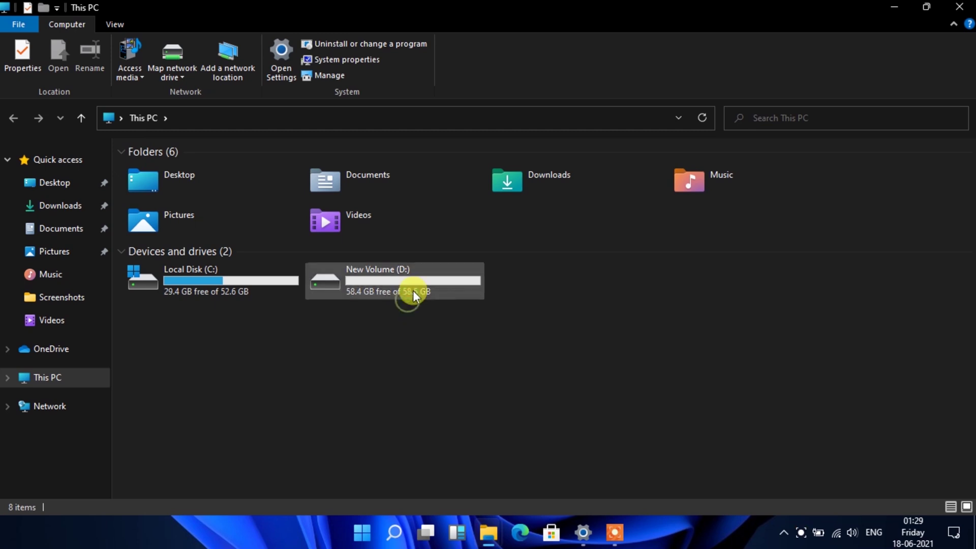
double_click(413, 290)
drag(645, 335, 403, 166)
drag(638, 216, 493, 161)
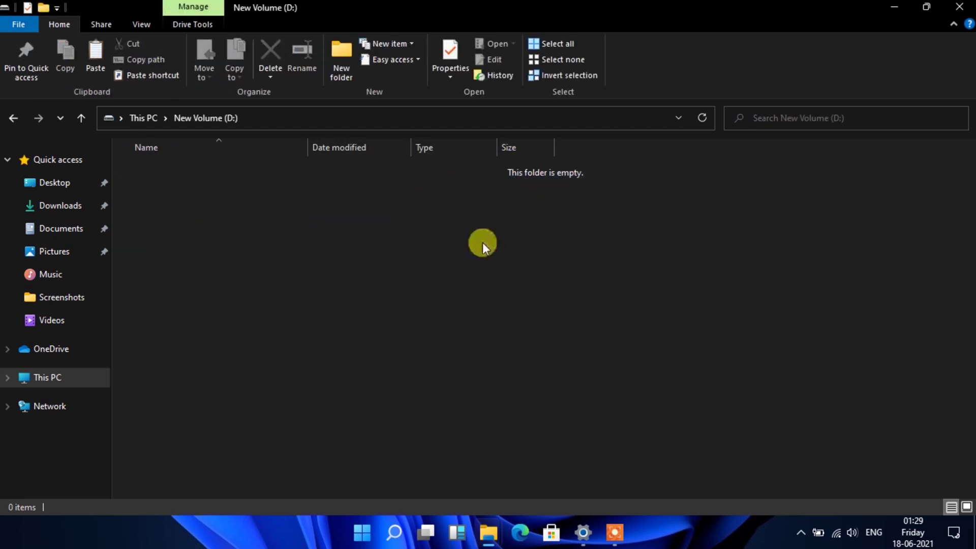
click(133, 118)
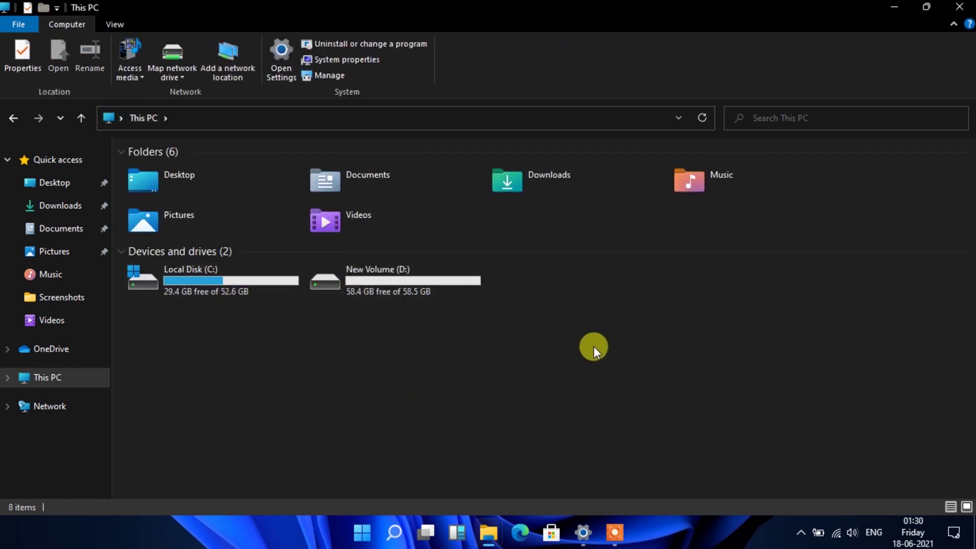
click(958, 7)
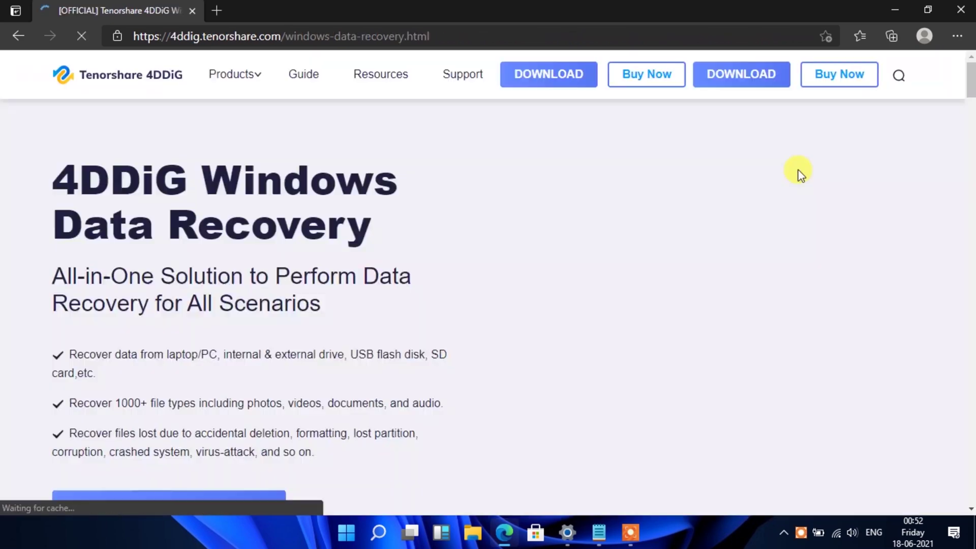
Dismiss the cookie notice on the 4DDiG Windows Data Recovery page and start its Free Download.
click(768, 71)
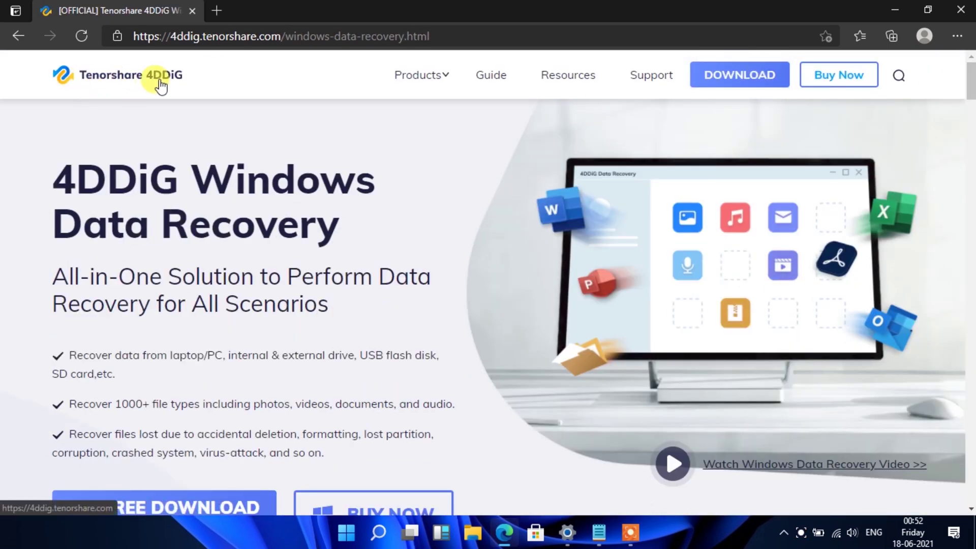
drag(46, 178, 342, 221)
click(58, 271)
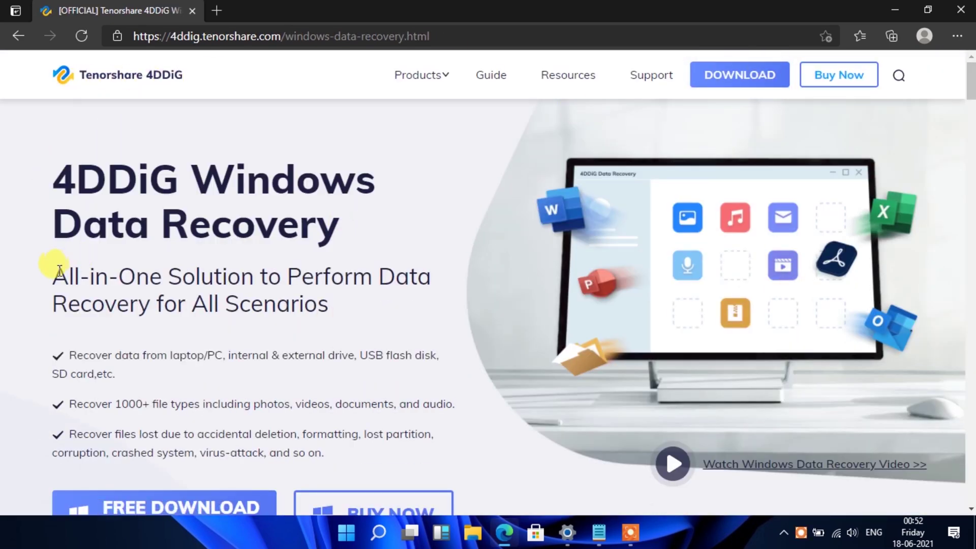
drag(58, 271, 330, 302)
drag(963, 87, 970, 175)
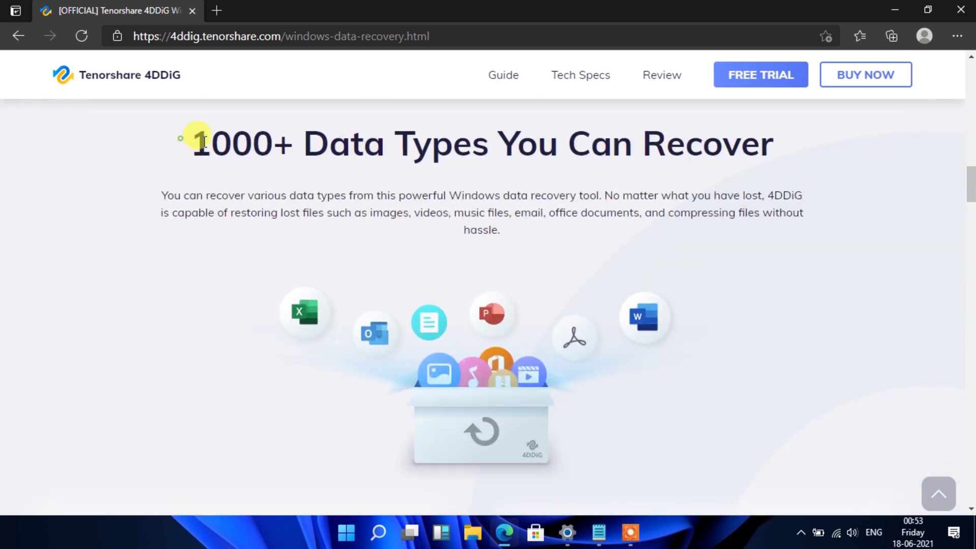
mouse_move(200, 142)
mouse_down()
mouse_move(762, 149)
mouse_move(779, 157)
mouse_up()
click(778, 155)
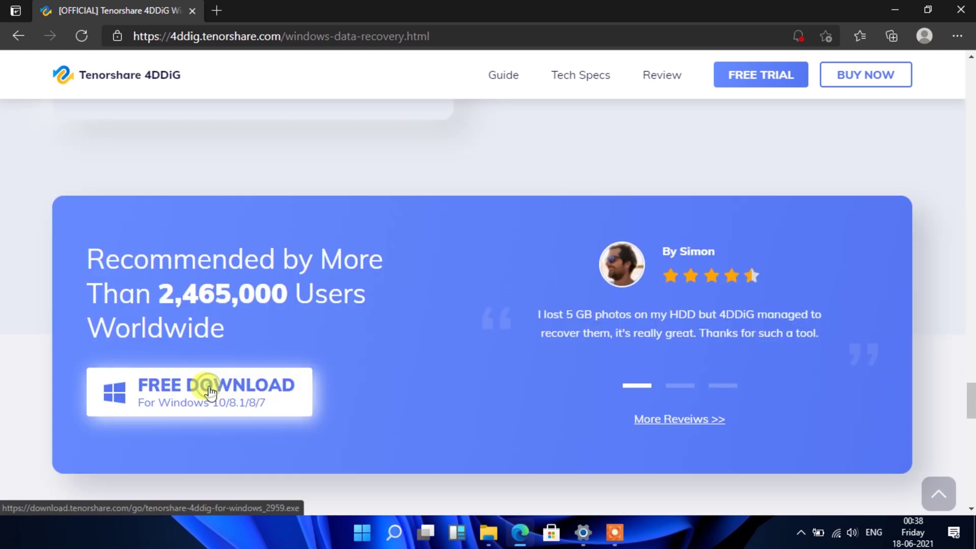
click(207, 389)
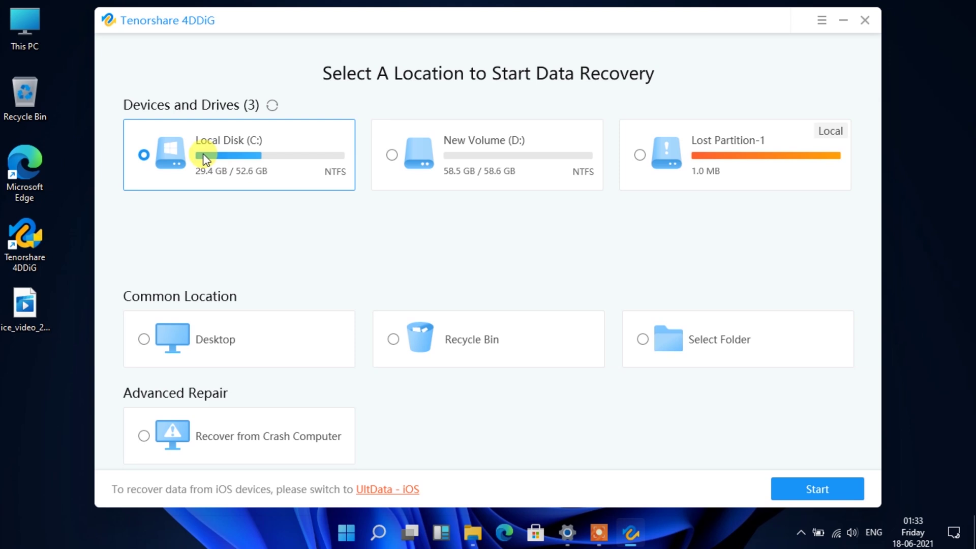
Select New Volume (D:) as the 4DDiG recovery location and start scanning it.
click(550, 157)
click(251, 336)
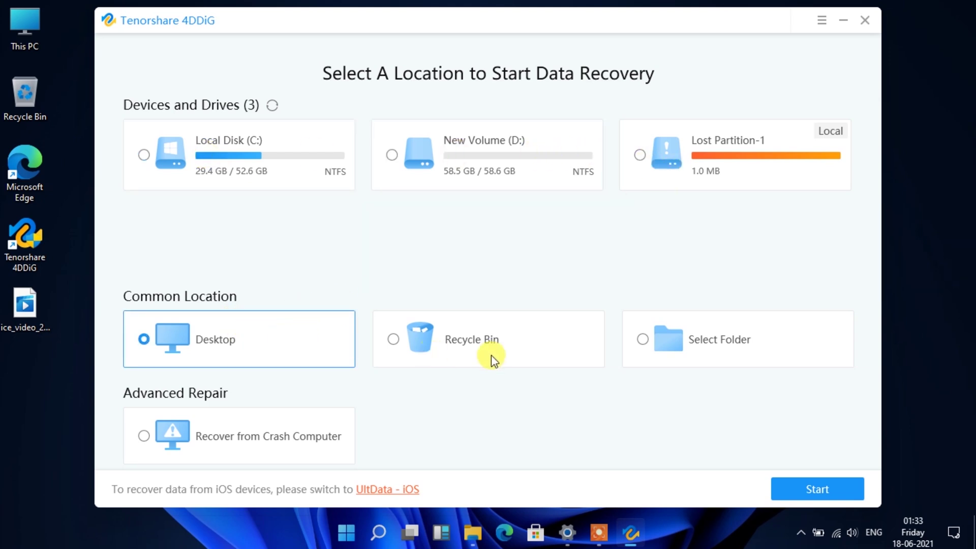
click(537, 355)
click(288, 445)
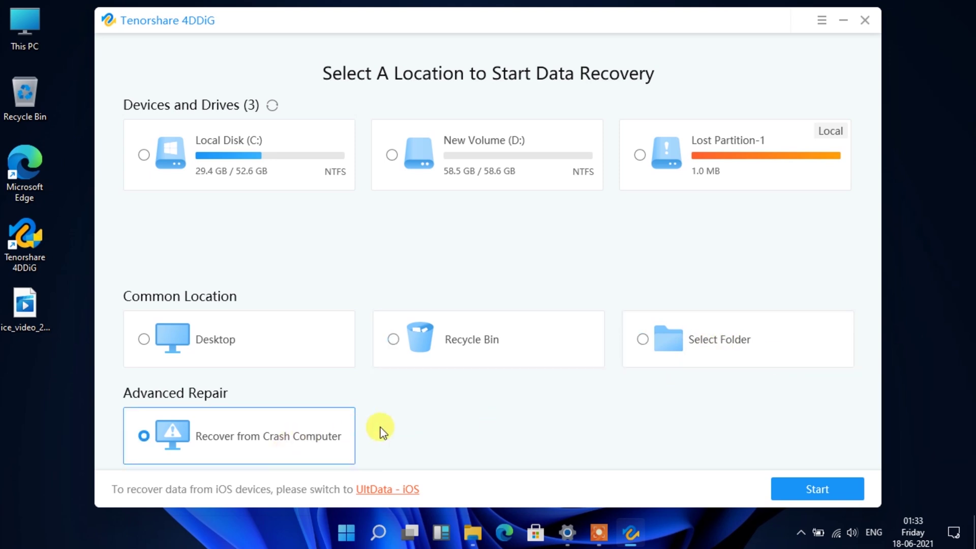
click(510, 160)
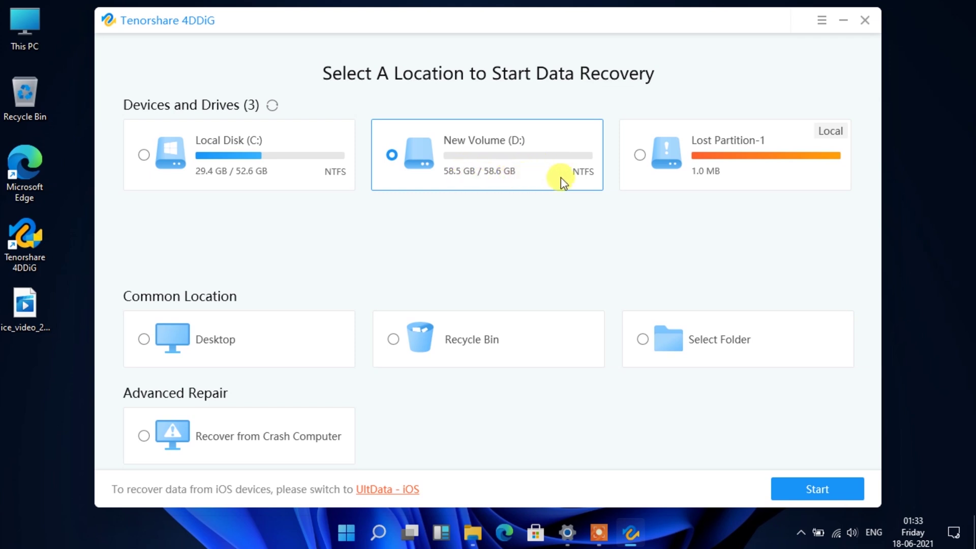
click(831, 503)
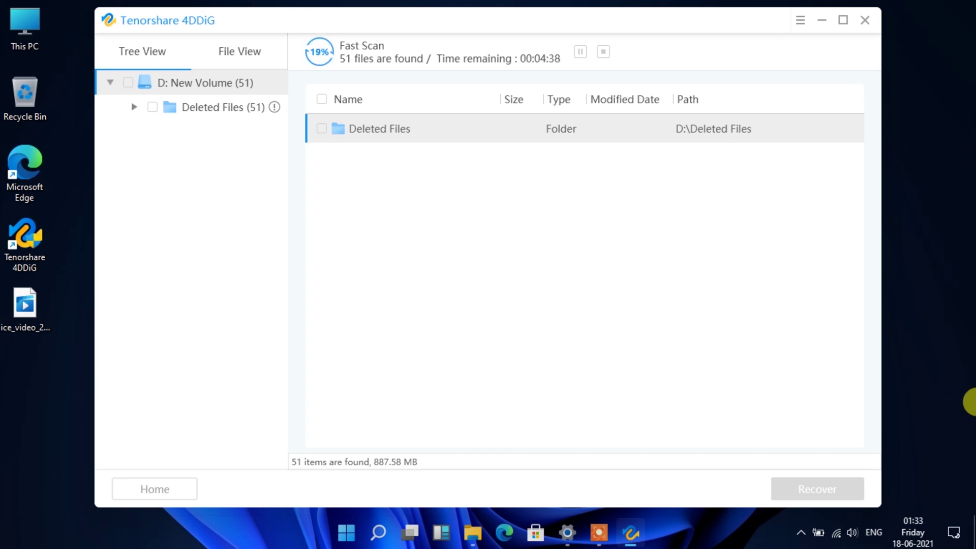
Pause the D: scan, dismiss the tips dialog, and resume scanning until it completes.
click(580, 51)
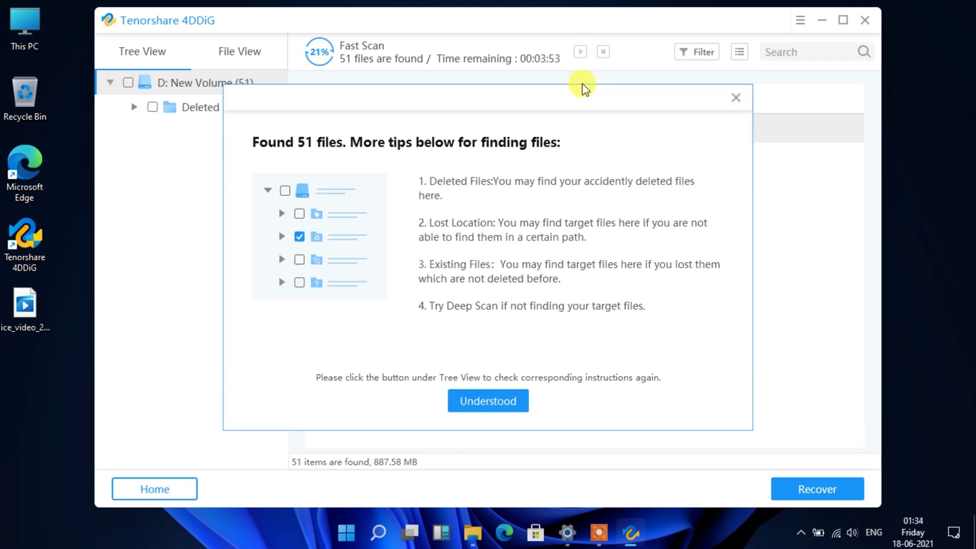
click(500, 410)
click(580, 52)
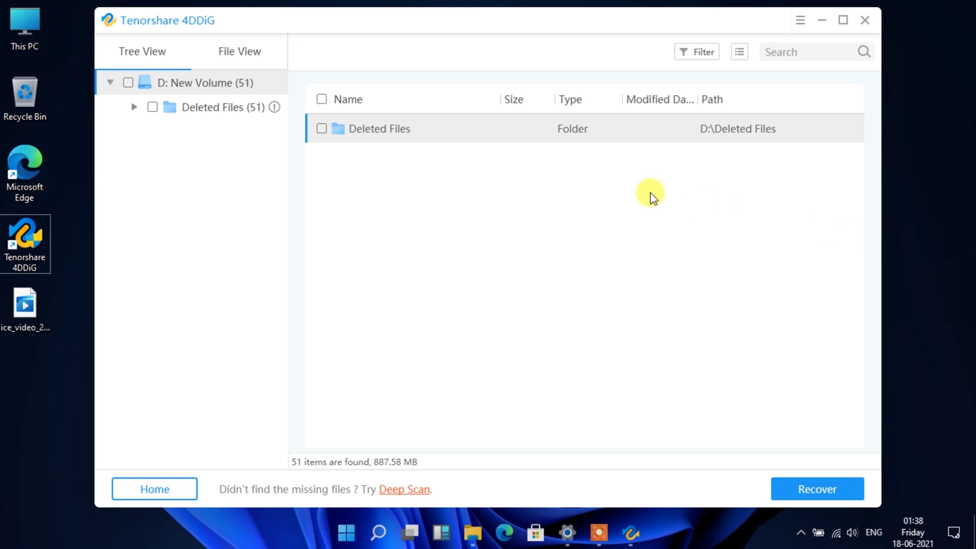
Browse the Deleted Files results and select all 51 found files for recovery.
click(243, 113)
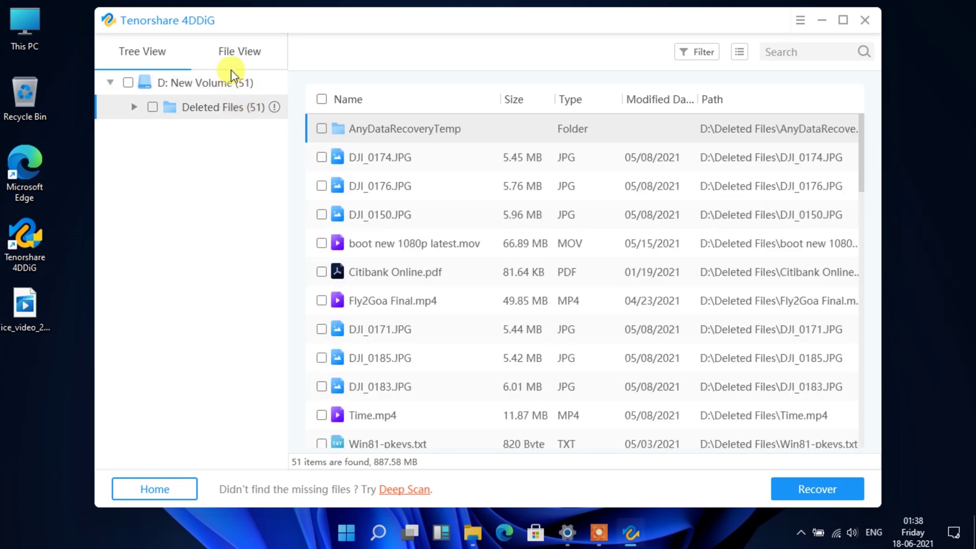
click(236, 55)
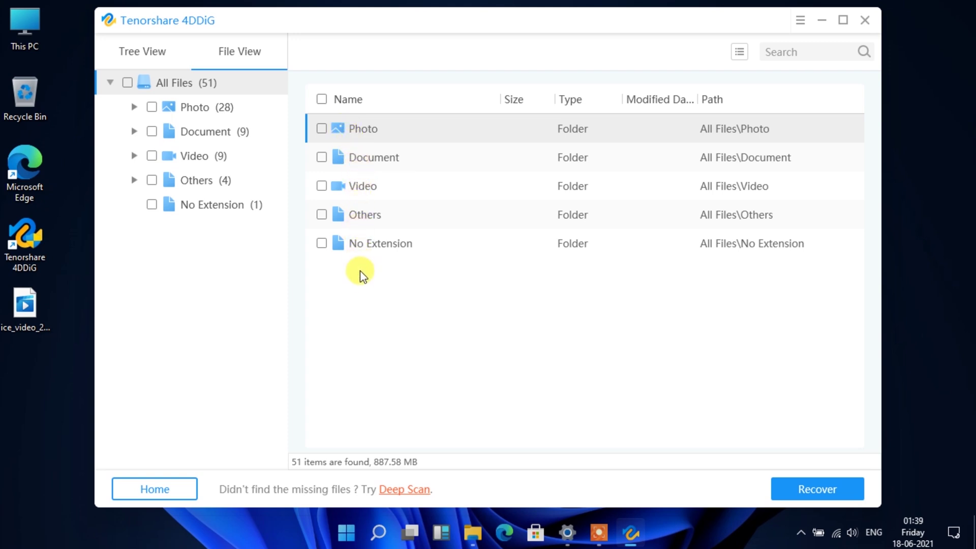
click(159, 46)
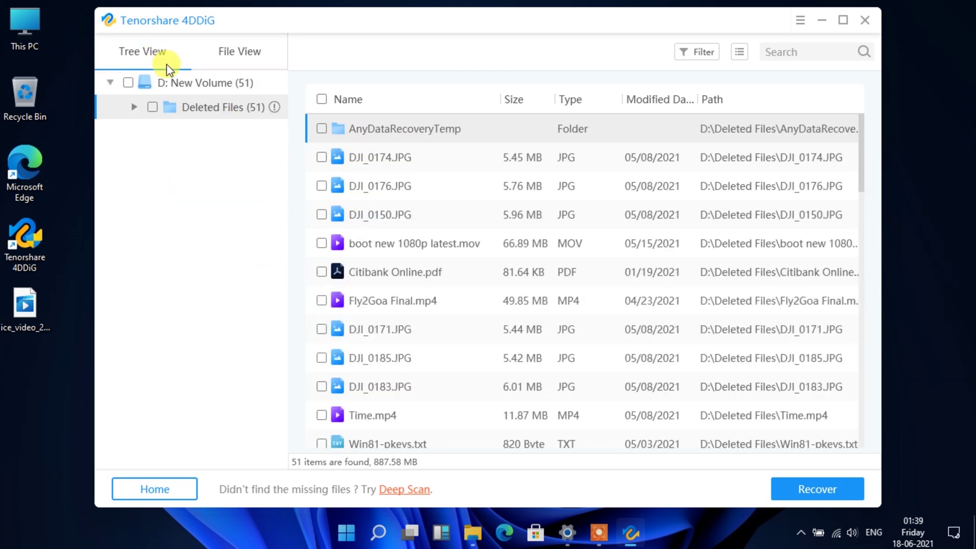
click(322, 99)
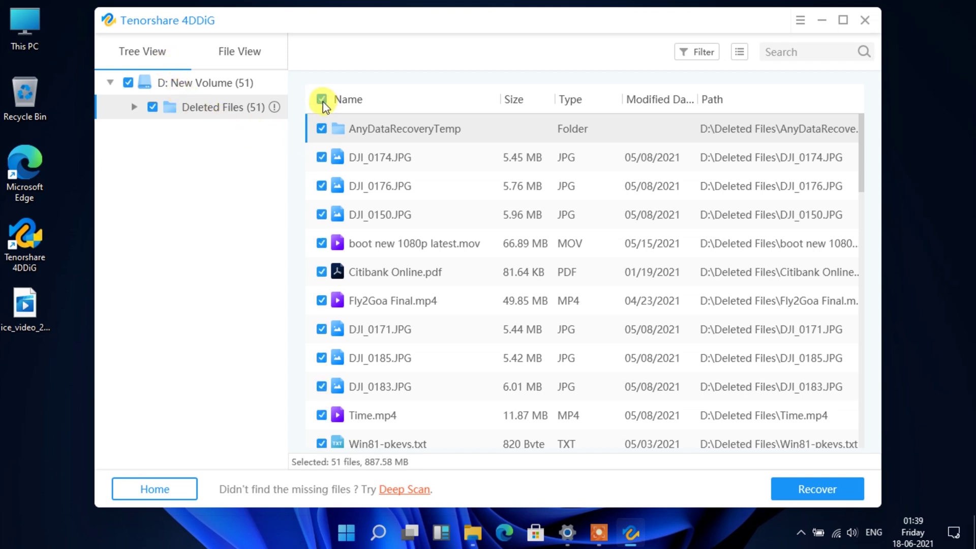
click(816, 488)
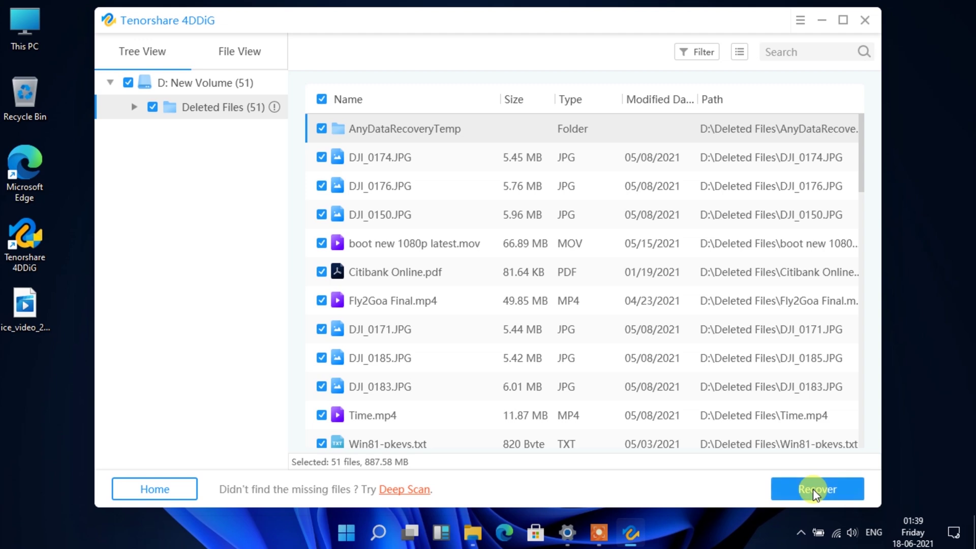
Save the recovered files to the user's Desktop under Local Disk (C:) > Users.
click(280, 159)
click(308, 259)
click(337, 279)
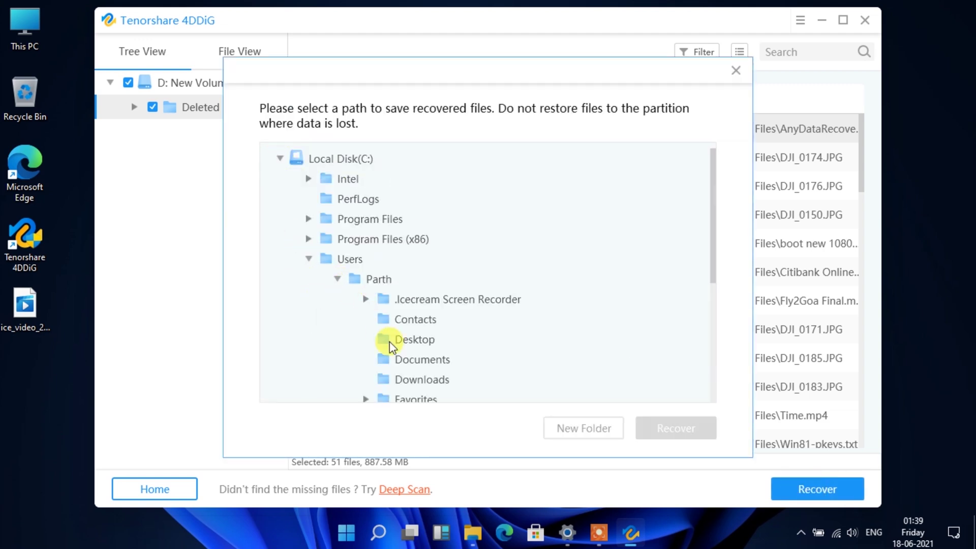
click(403, 340)
click(676, 428)
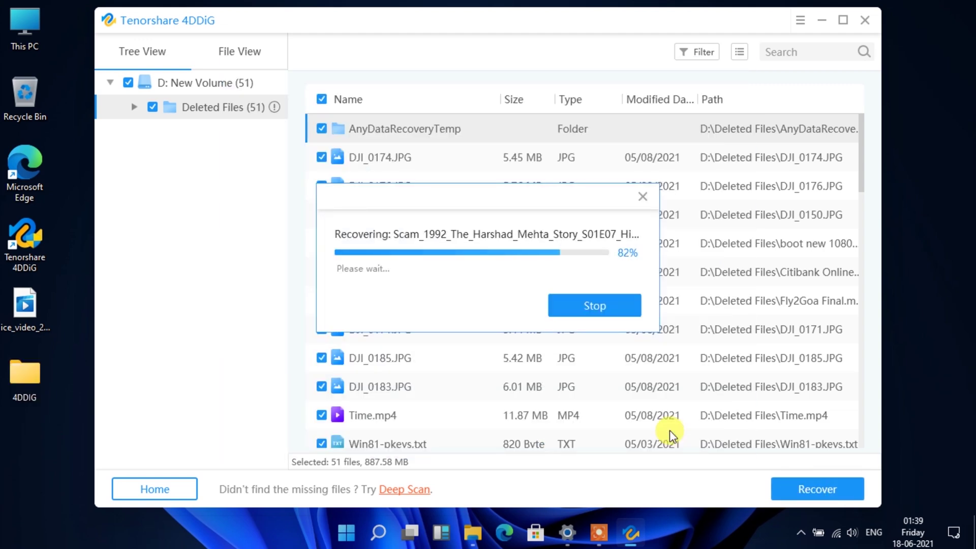
Inspect the recovered D folder on the Desktop, then close it and minimize 4DDiG.
click(600, 303)
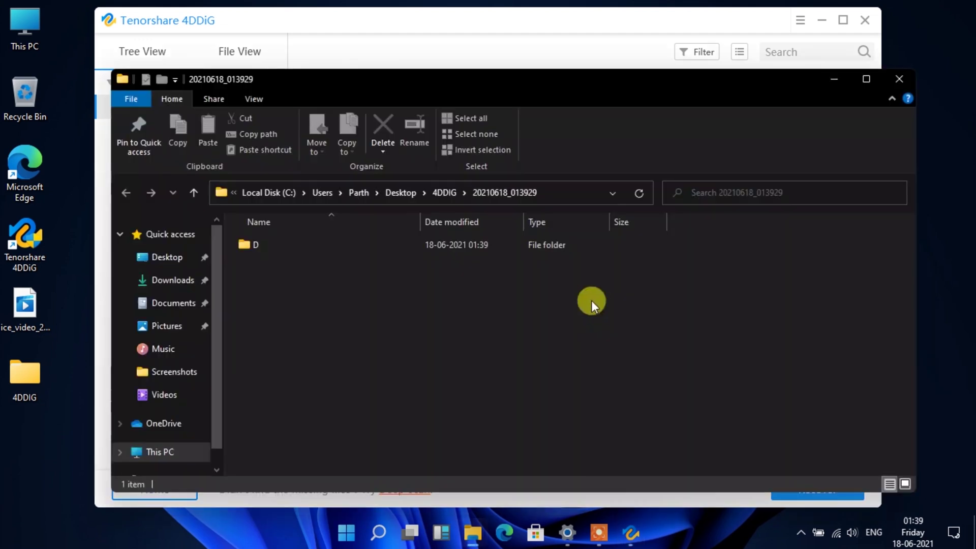
double_click(382, 251)
scroll(417, 285, down, 10)
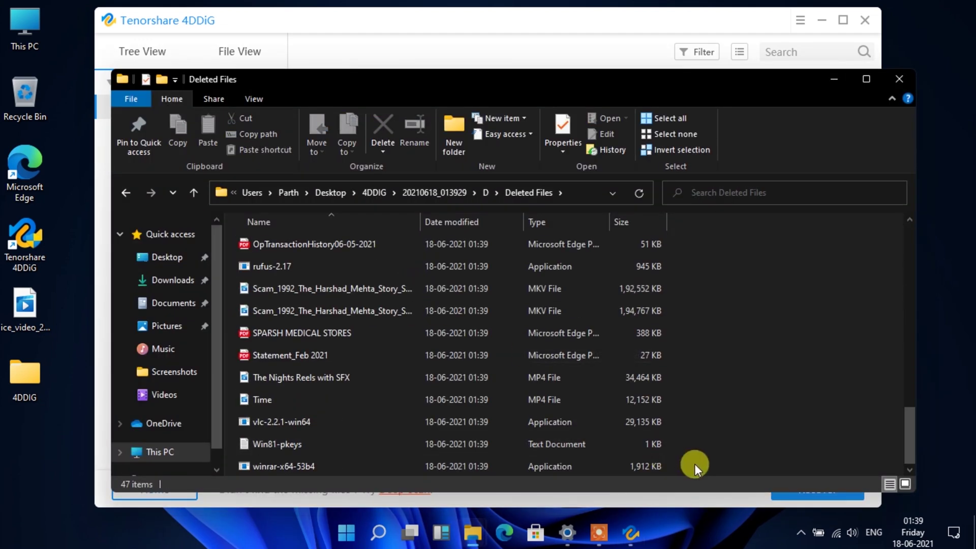
drag(697, 473, 338, 140)
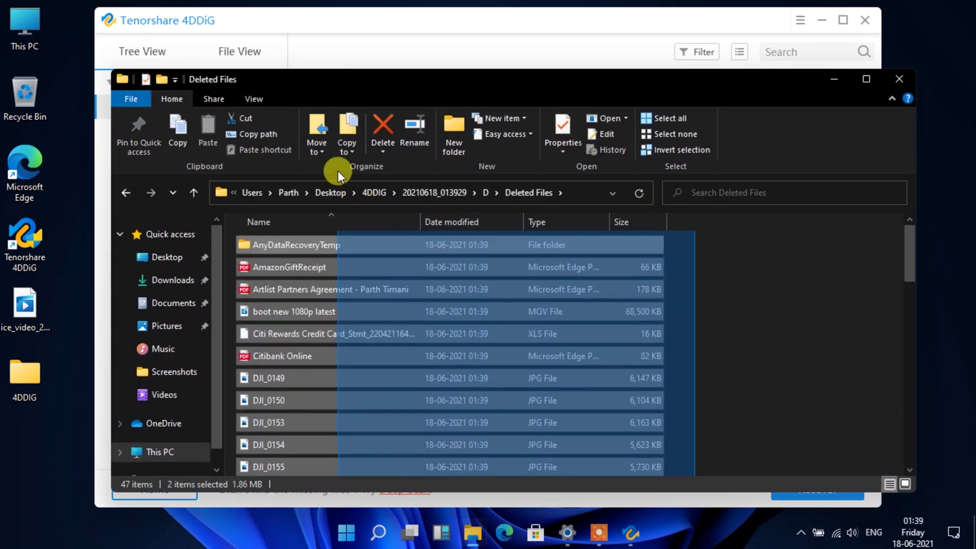
click(900, 80)
click(821, 21)
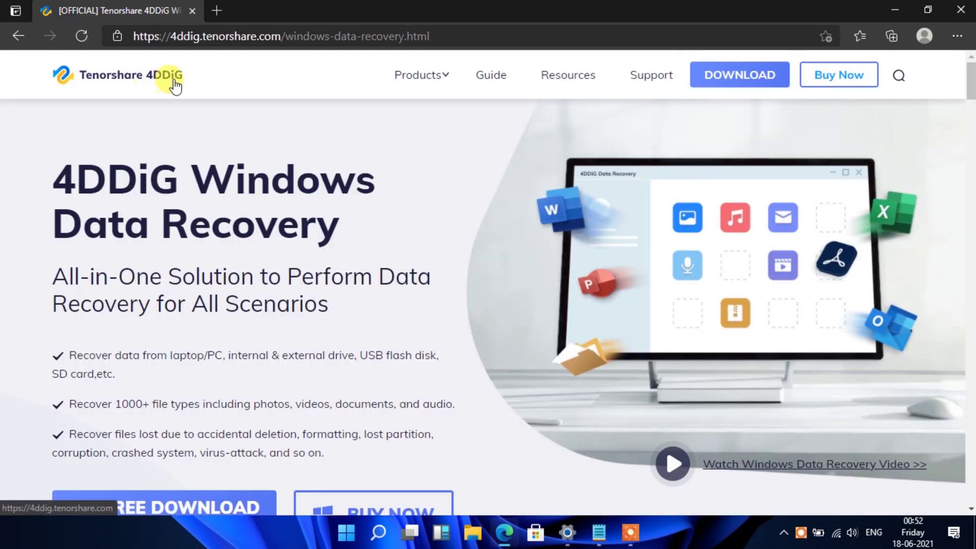
drag(48, 179, 342, 226)
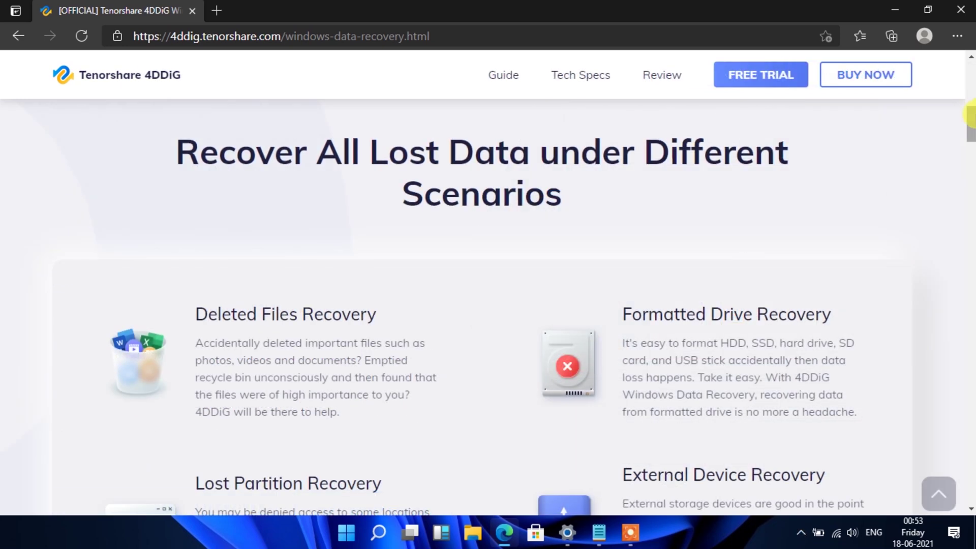